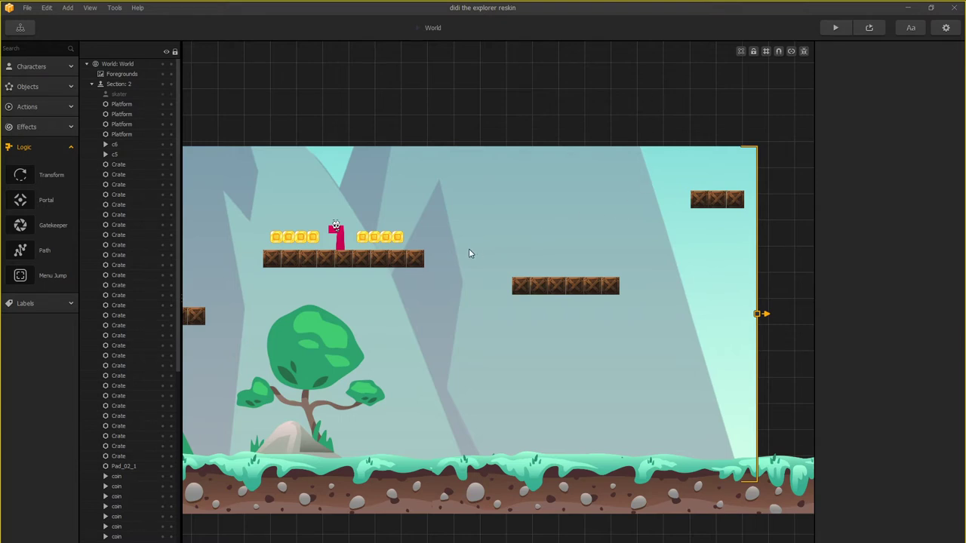
Step: Place a Transform logic object above the six-crate platform near the end of the section
left_click_drag(469, 248, 671, 318)
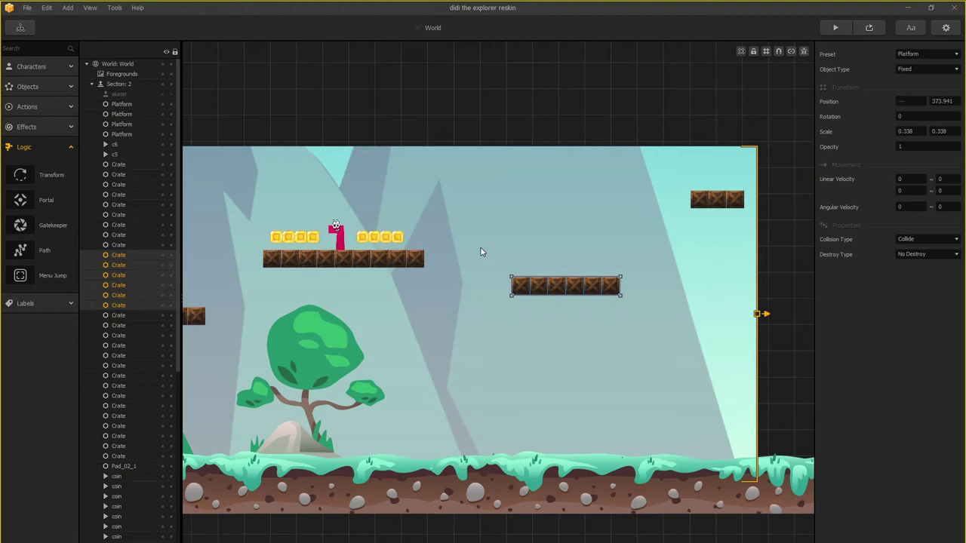
left_click(490, 146)
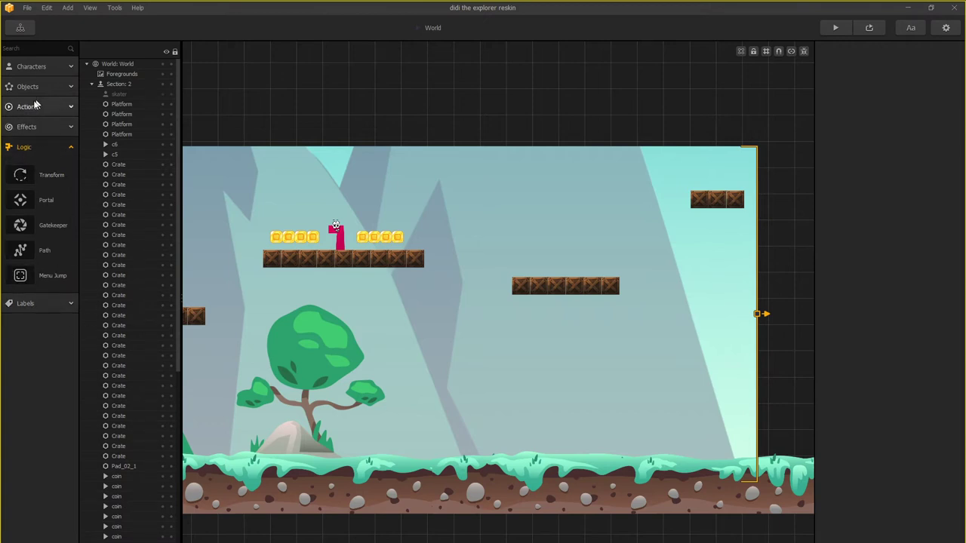
left_click_drag(24, 175, 563, 223)
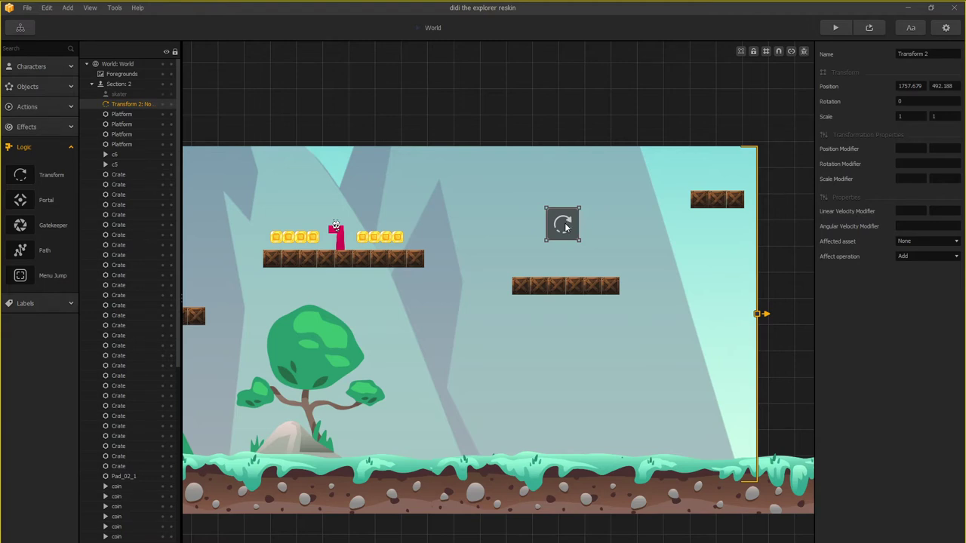
Step: Duplicate the Transform upward, move the original below the six-crate platform and delete that original
key("ctrl+d")
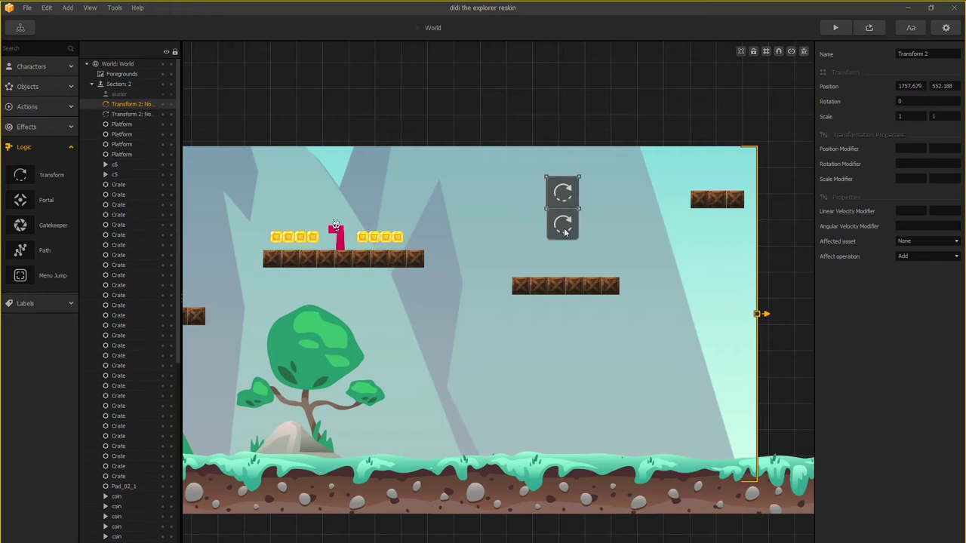
left_click_drag(562, 230, 573, 370)
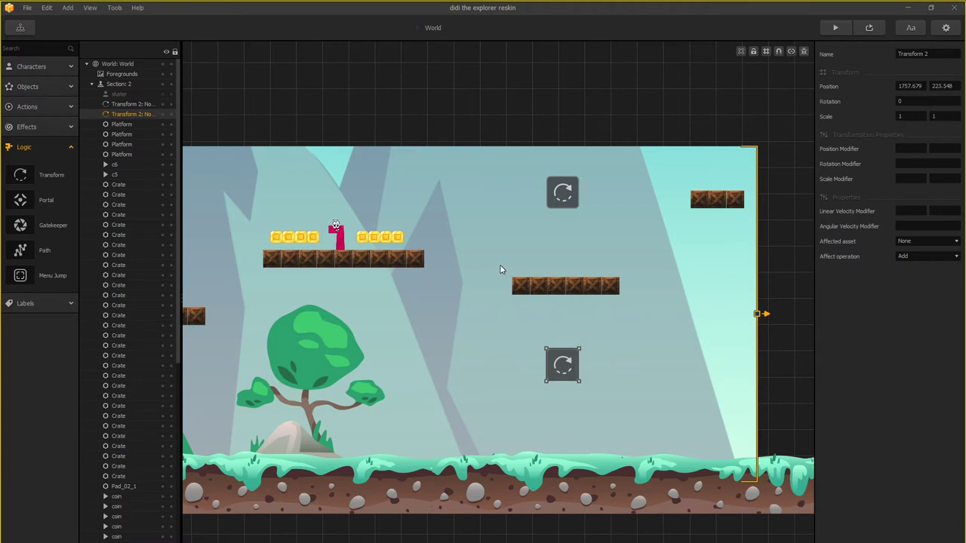
left_click(499, 269)
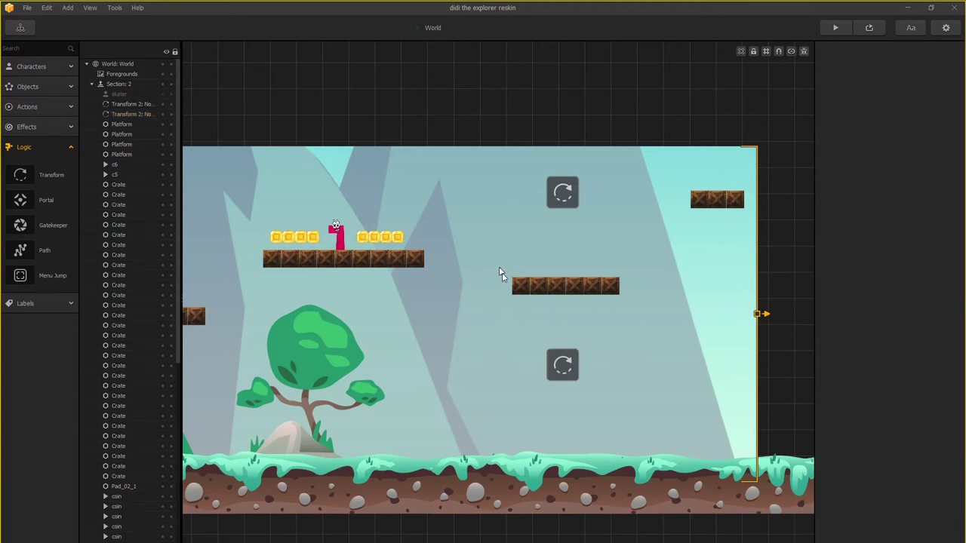
left_click_drag(556, 355, 559, 361)
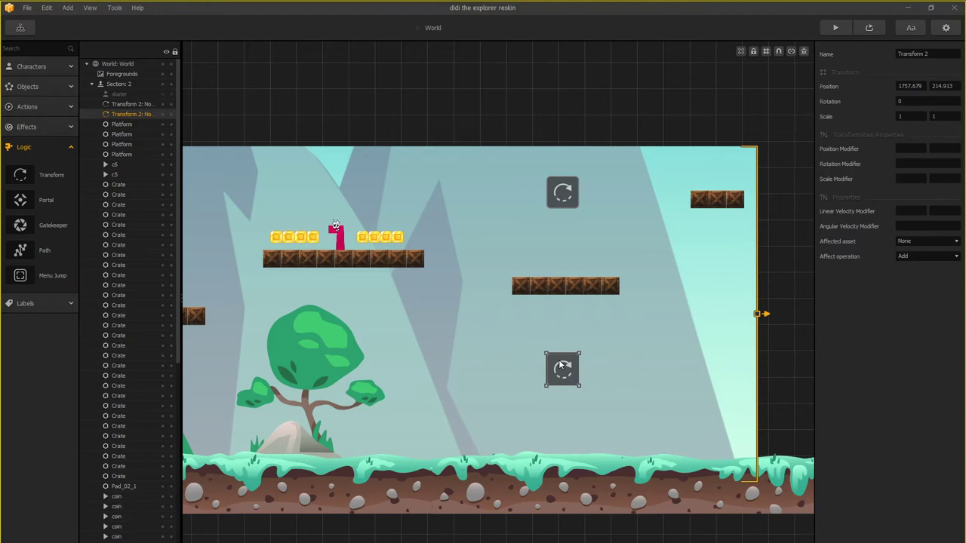
key("Delete")
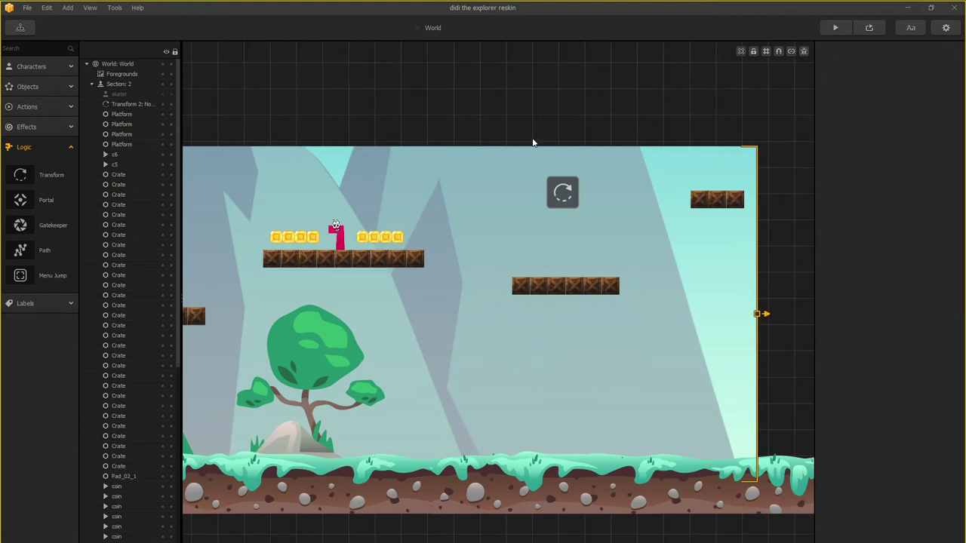
Step: Duplicate the remaining Transform and place the copy below the six-crate platform at a vertical position of about 210
left_click(558, 201)
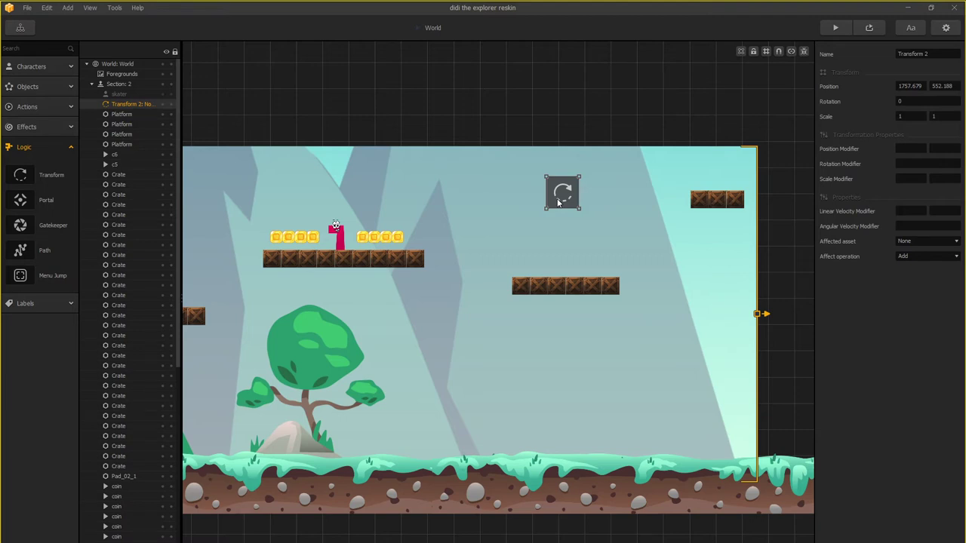
key("ctrl+d")
left_click_drag(562, 171, 562, 382)
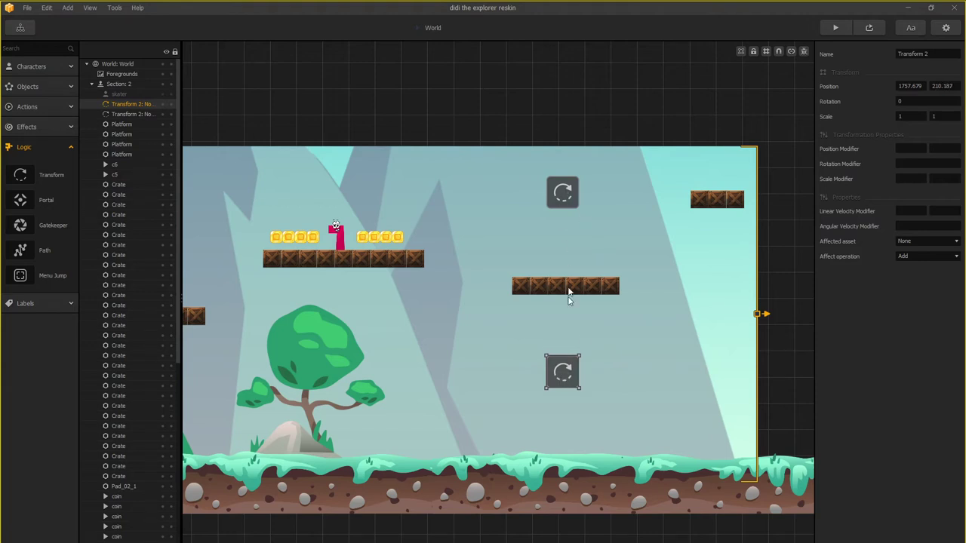
left_click(559, 198)
left_click(565, 375)
left_click(565, 193)
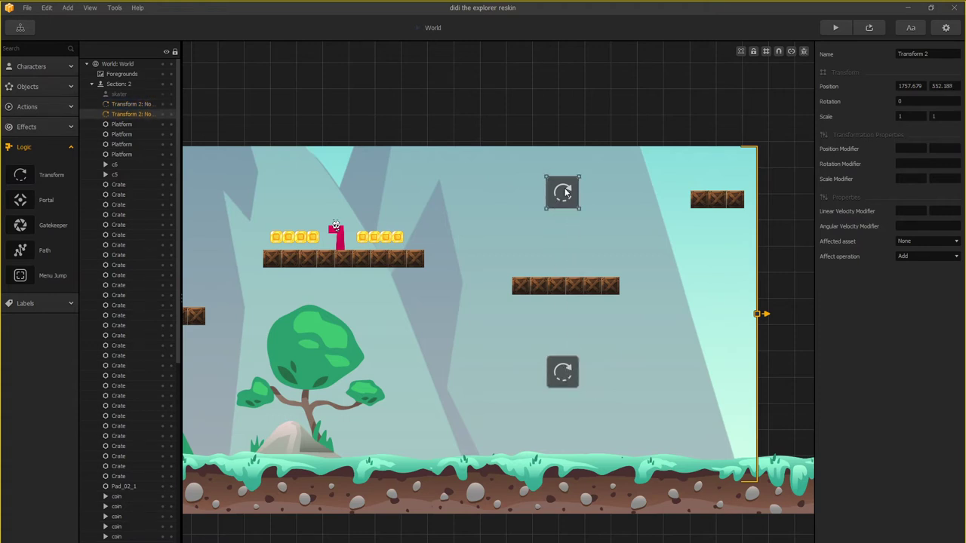
left_click(567, 137)
Step: Set the vertical Linear Velocity Modifier of the Transform above the six-crate platform to -4
left_click(561, 205)
left_click(945, 211)
left_click(949, 214)
type("-")
left_click(621, 219)
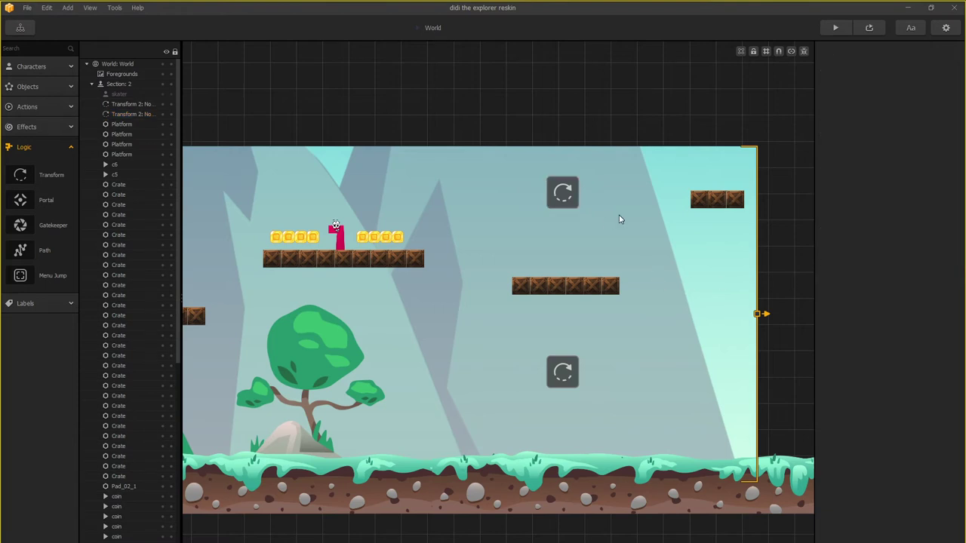
left_click(589, 286)
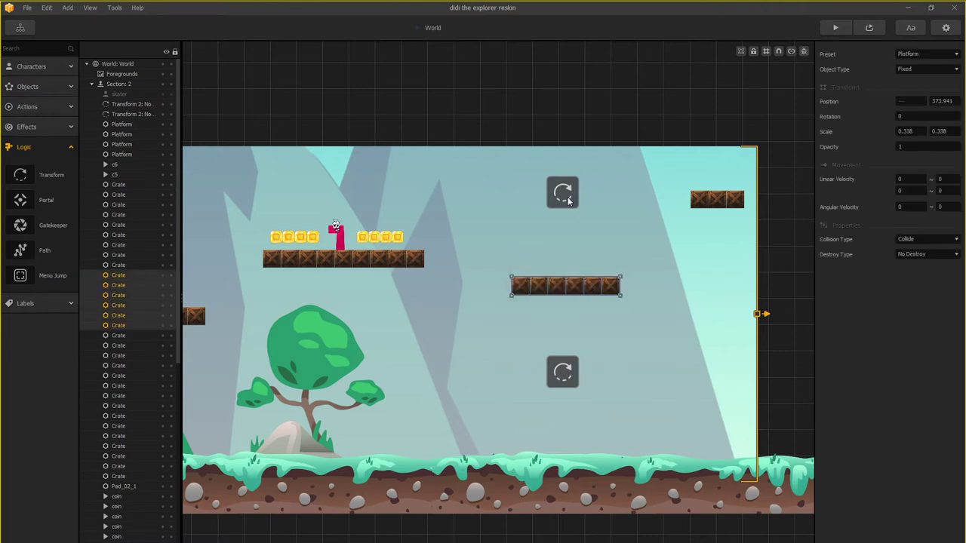
left_click(565, 189)
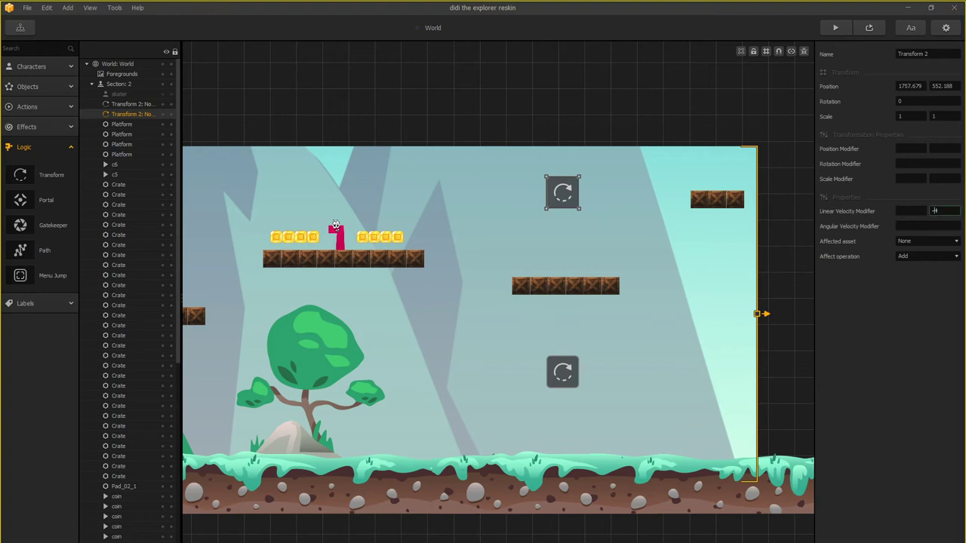
left_click(630, 313)
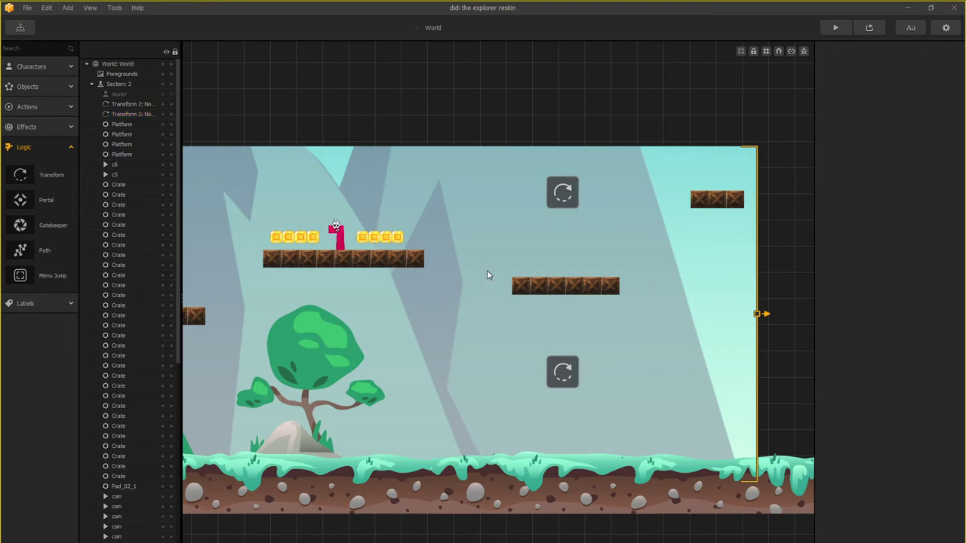
Step: Set the lower Transform's vertical Linear Velocity Modifier to 4 and recheck the upper Transform's modifier of -4
left_click(564, 372)
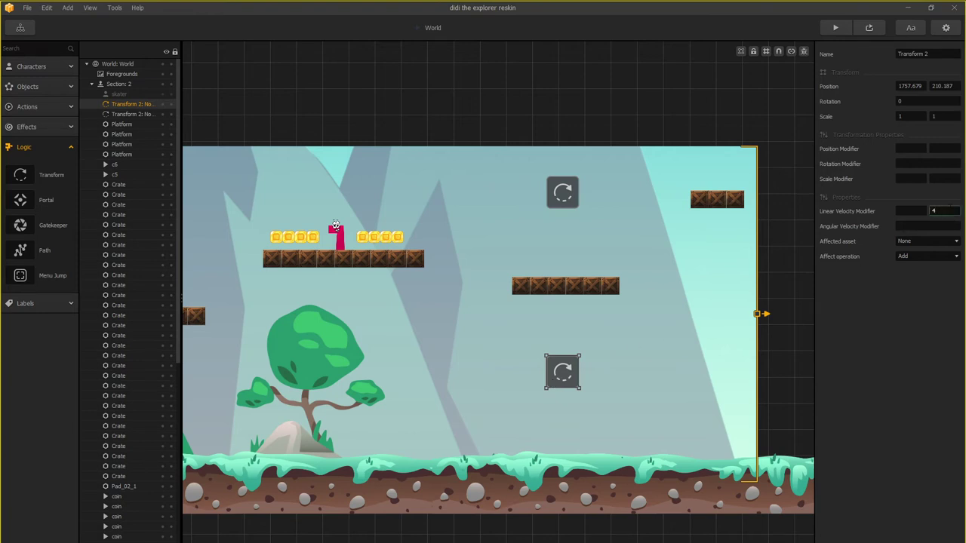
left_click(583, 94)
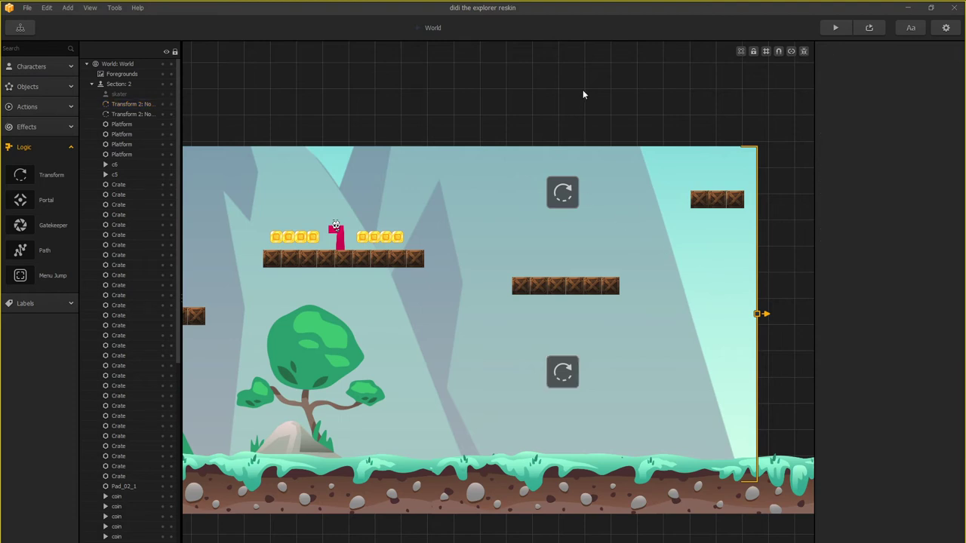
left_click(567, 194)
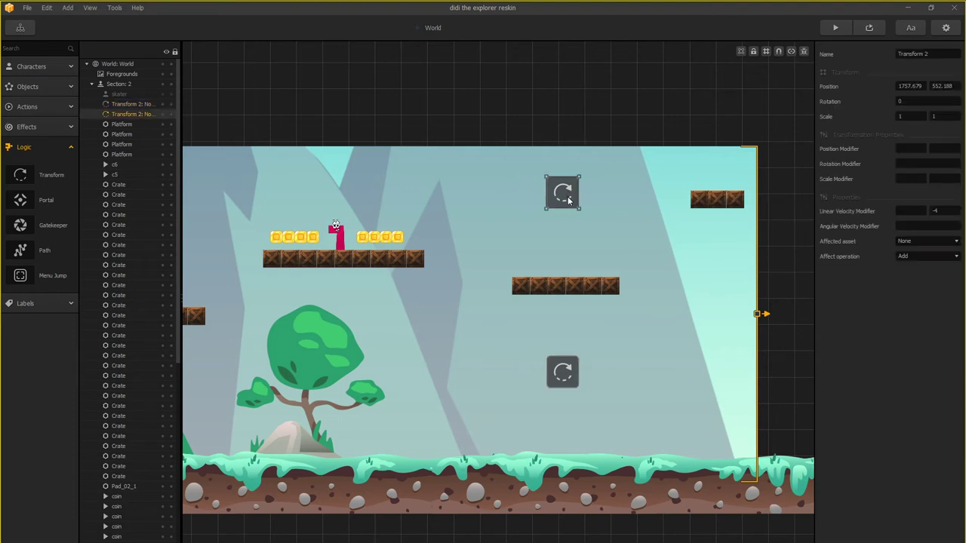
left_click(935, 211)
key("Return")
Step: Assign Crate as the affected asset of the upper Transform
left_click(918, 241)
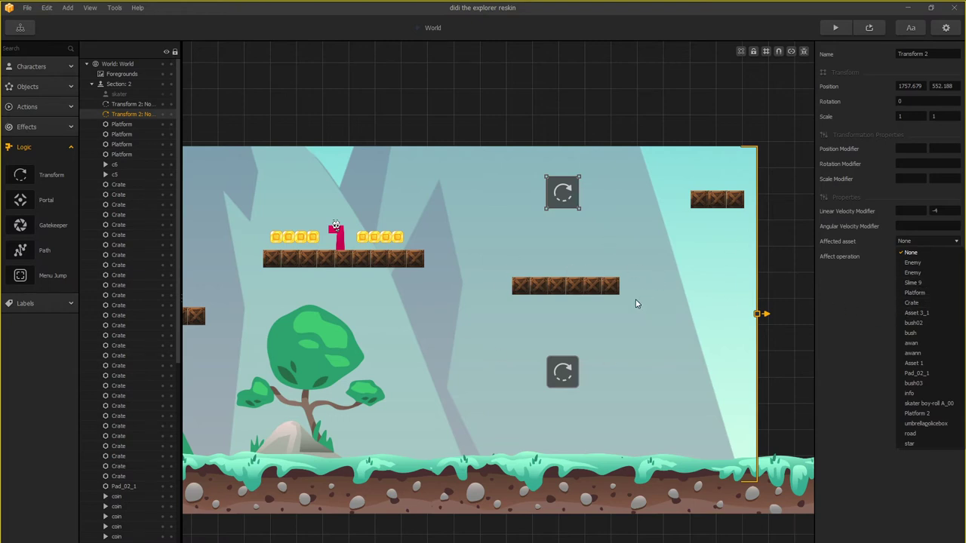
left_click(542, 287)
left_click(559, 287)
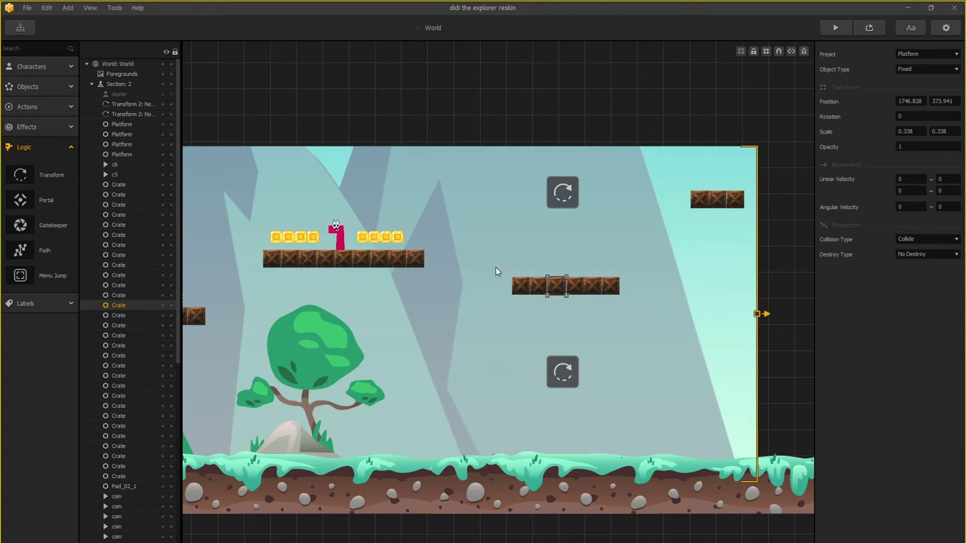
left_click(514, 264)
left_click(563, 194)
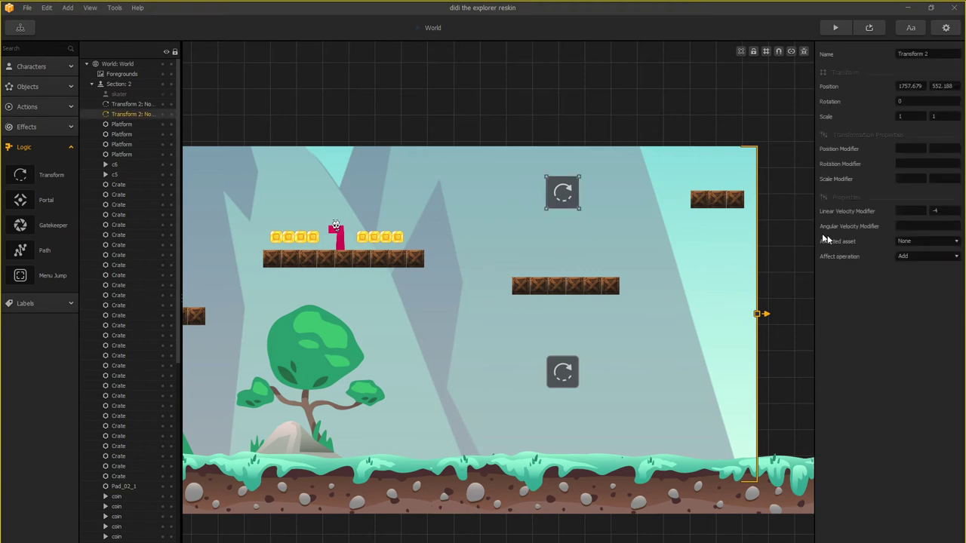
left_click(912, 242)
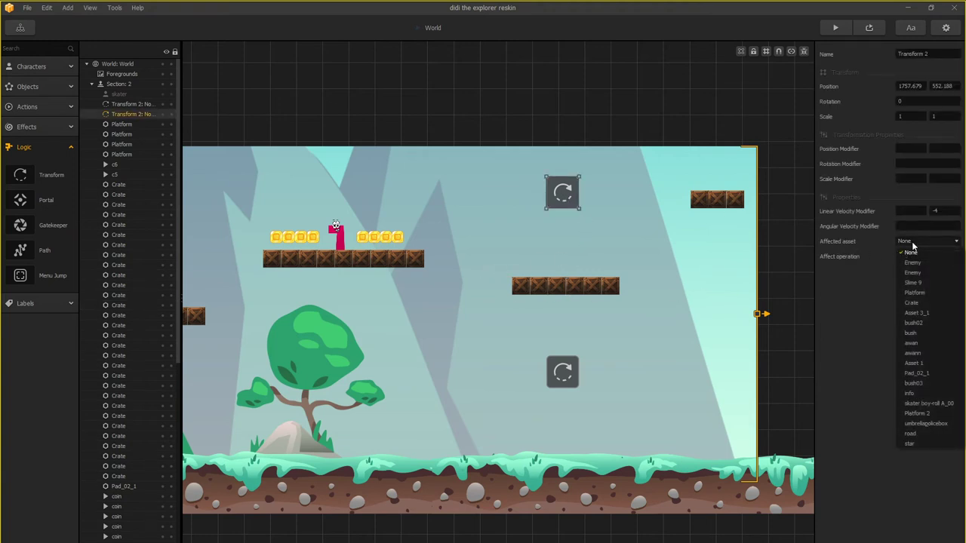
left_click(916, 301)
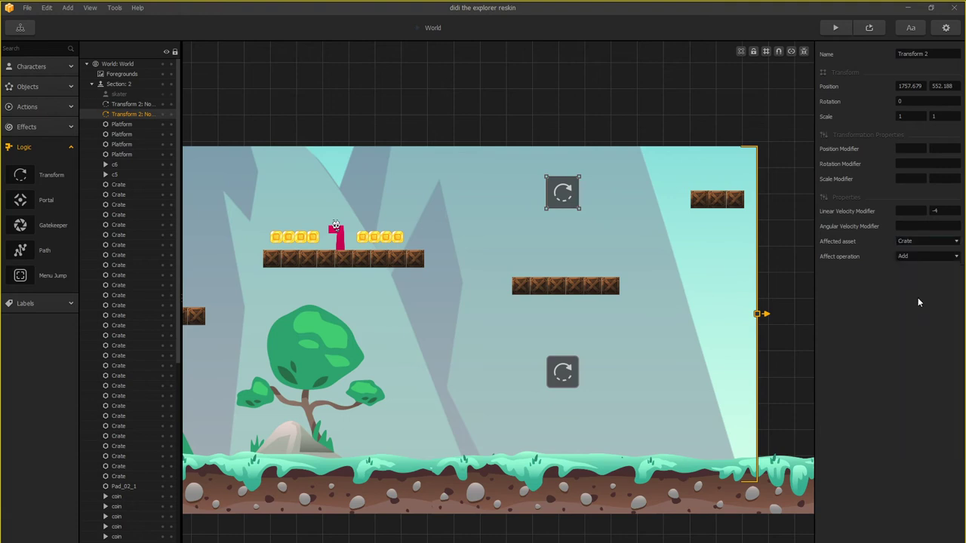
left_click(638, 341)
Step: Assign Crate as the affected asset of the lower Transform
left_click(575, 373)
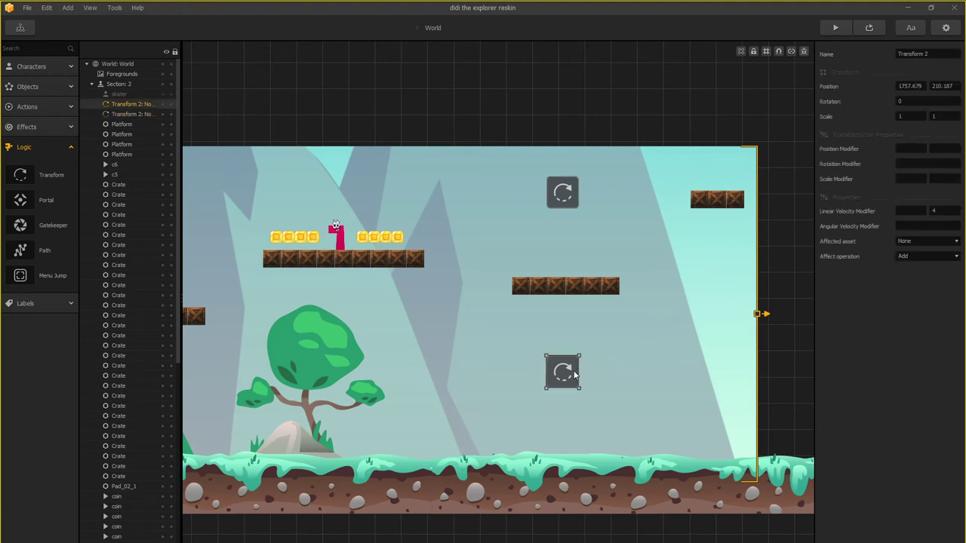
left_click(920, 242)
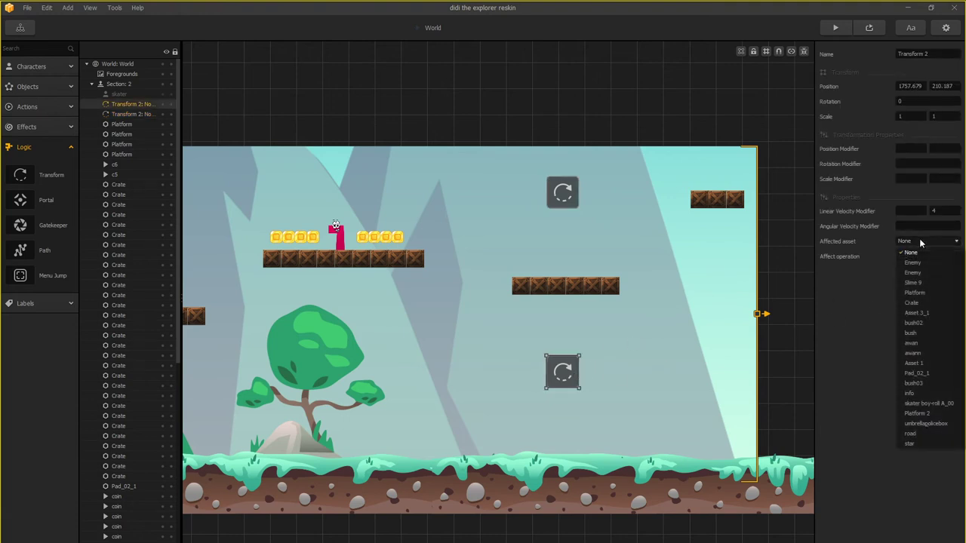
left_click(913, 303)
left_click(775, 245)
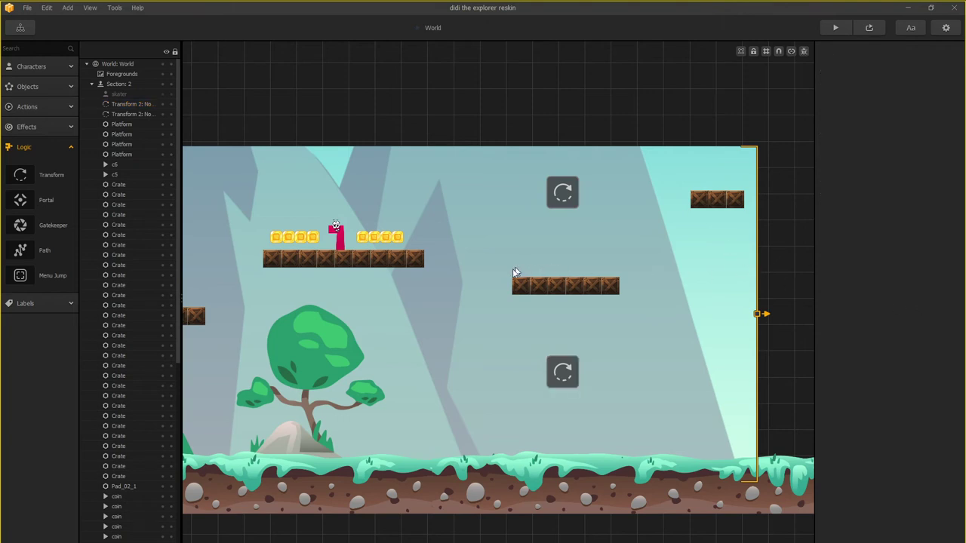
Step: Set the upper Transform's Affect operation to Replace and change the lower Transform's Affect operation from Add
left_click(569, 203)
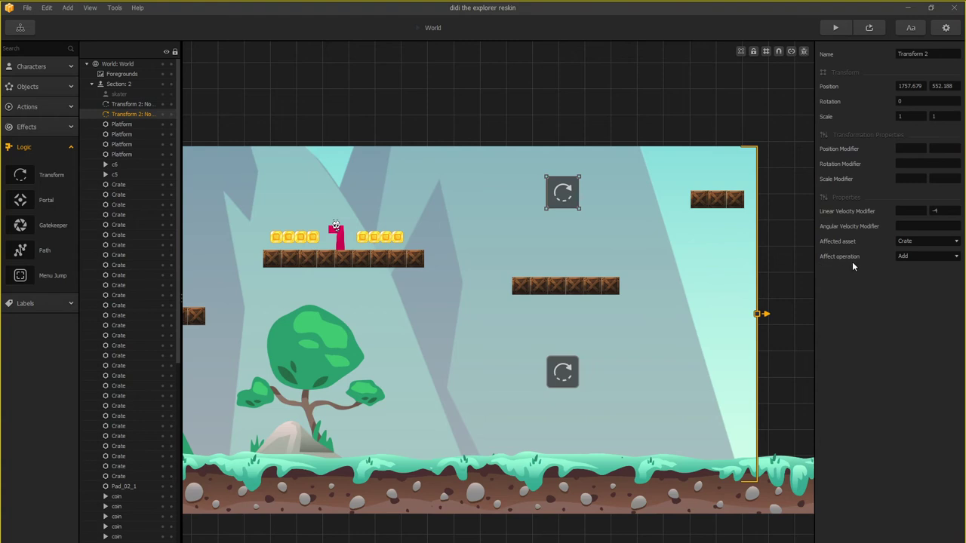
left_click(909, 256)
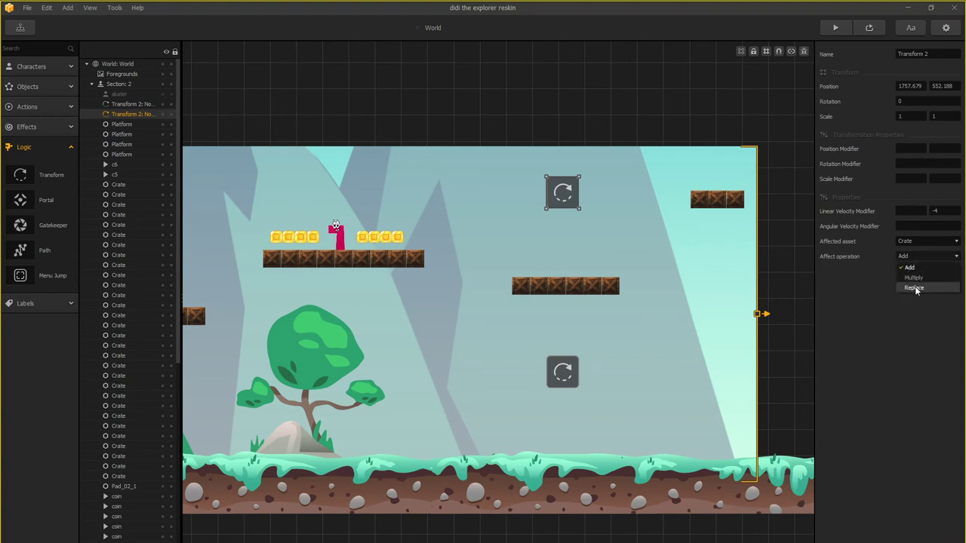
left_click(913, 289)
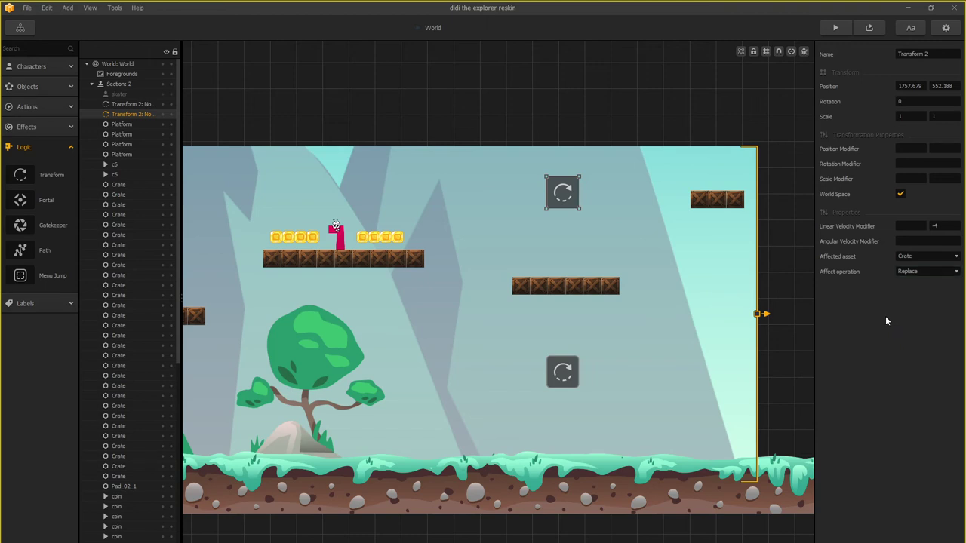
left_click(562, 369)
left_click(923, 253)
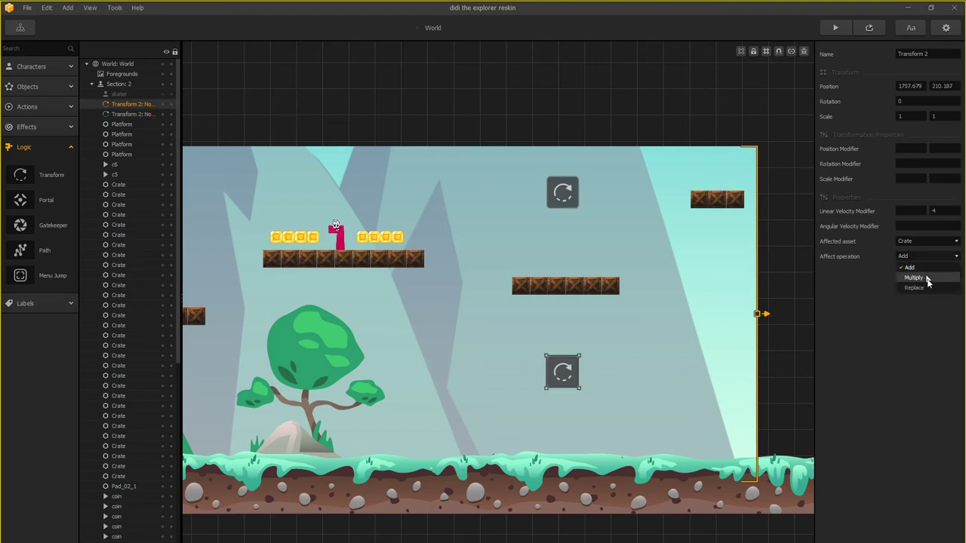
left_click(915, 281)
left_click(572, 218)
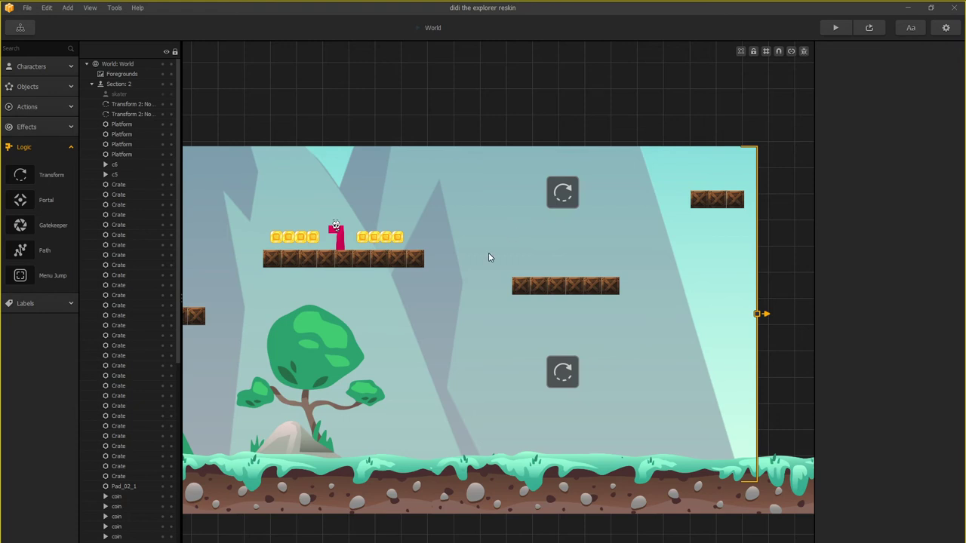
Step: Give all six crates between the two Transforms a vertical Linear Velocity of 5
left_click_drag(488, 258, 665, 302)
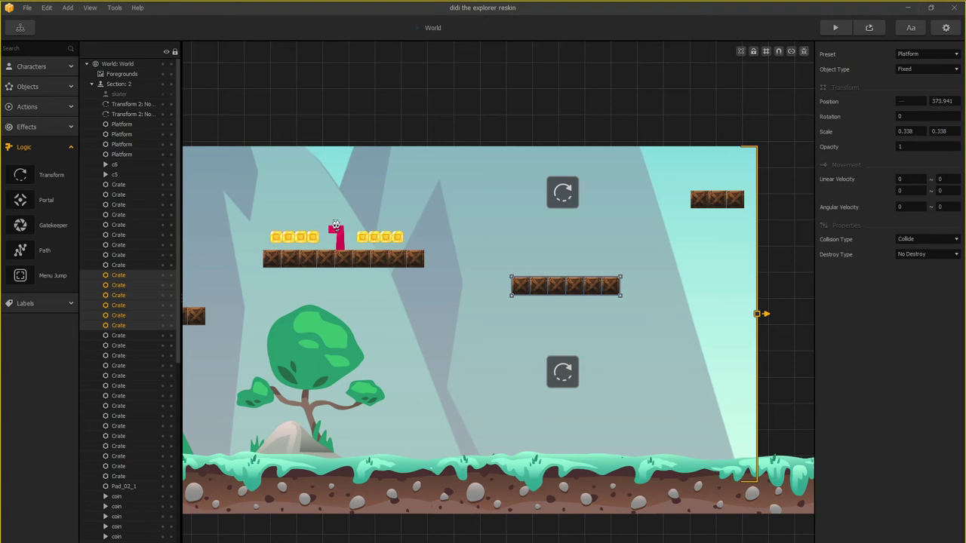
left_click(910, 191)
left_click(916, 331)
Step: Test the moving crate platform in the preview by making the skater jump through the level, and close the preview
left_click(870, 28)
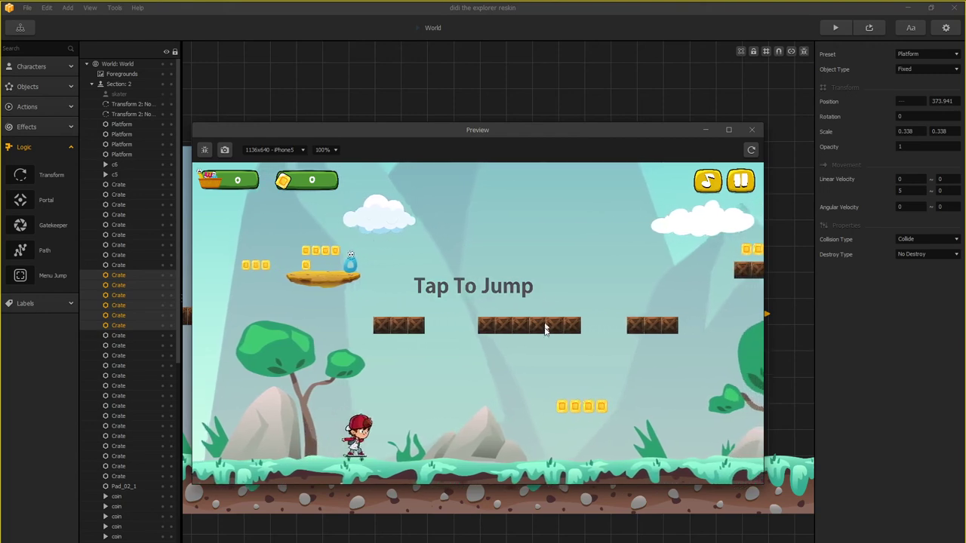
left_click(563, 381)
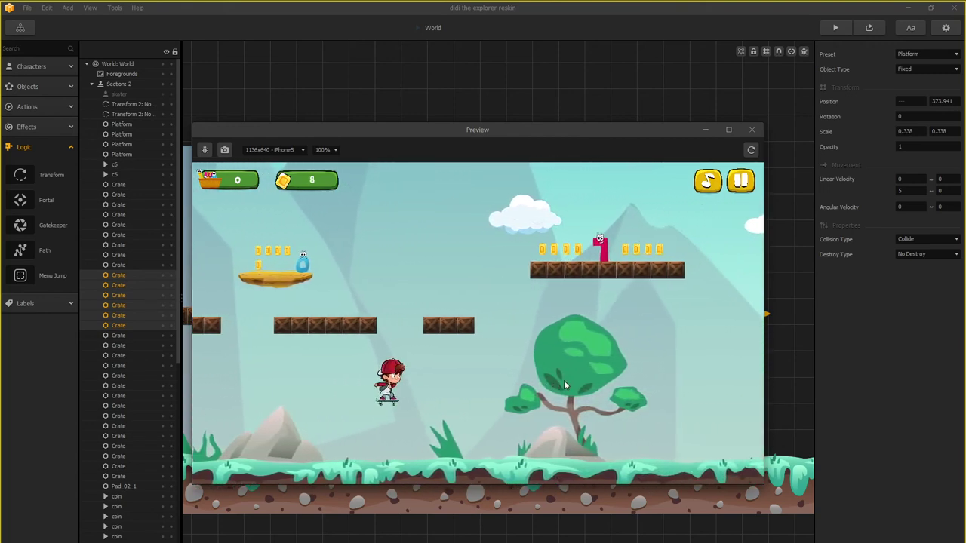
left_click(564, 380)
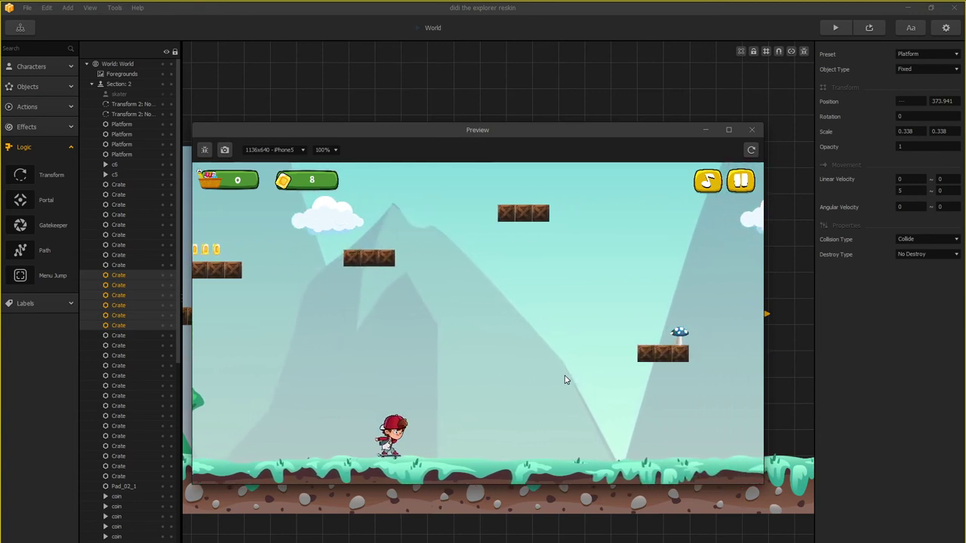
left_click(565, 376)
left_click(384, 291)
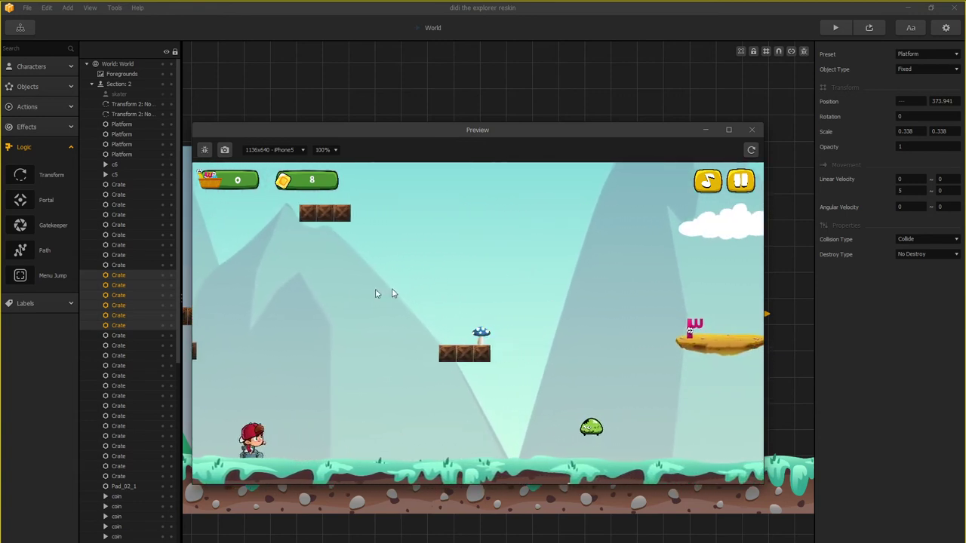
left_click(236, 339)
left_click(241, 334)
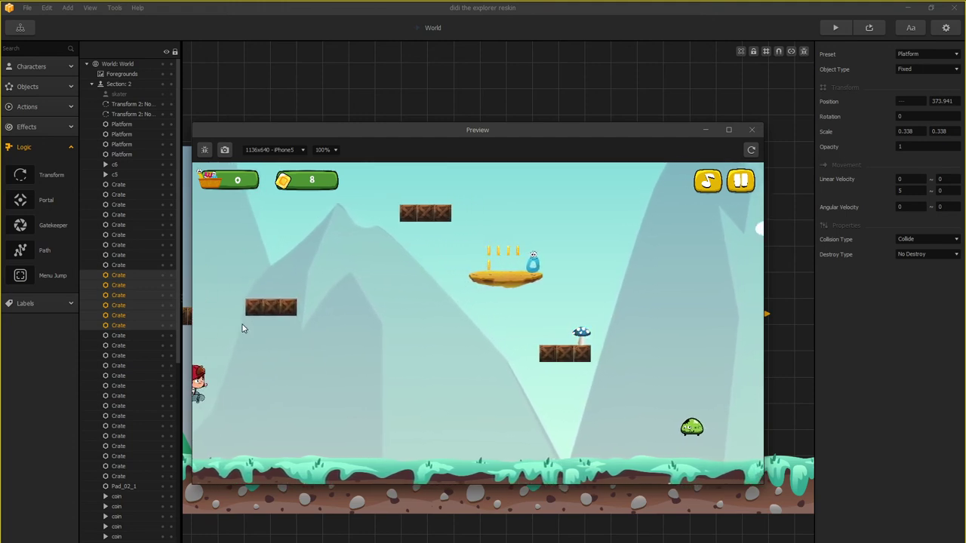
left_click(245, 325)
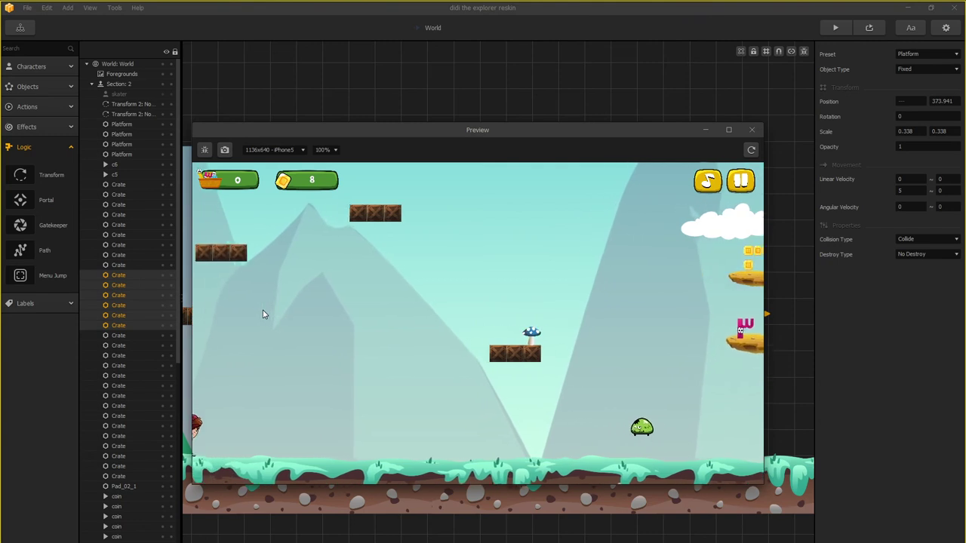
left_click(240, 300)
left_click(250, 294)
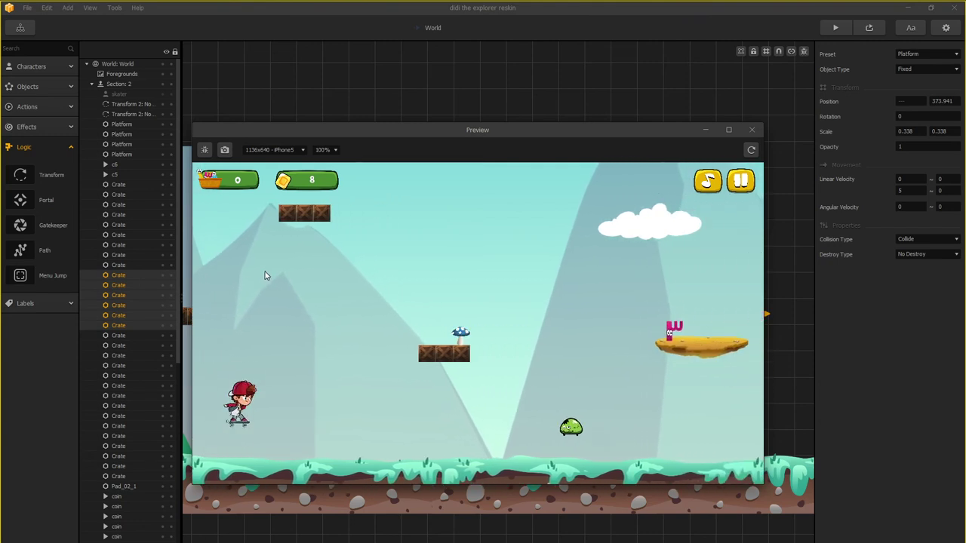
left_click(267, 274)
left_click(752, 130)
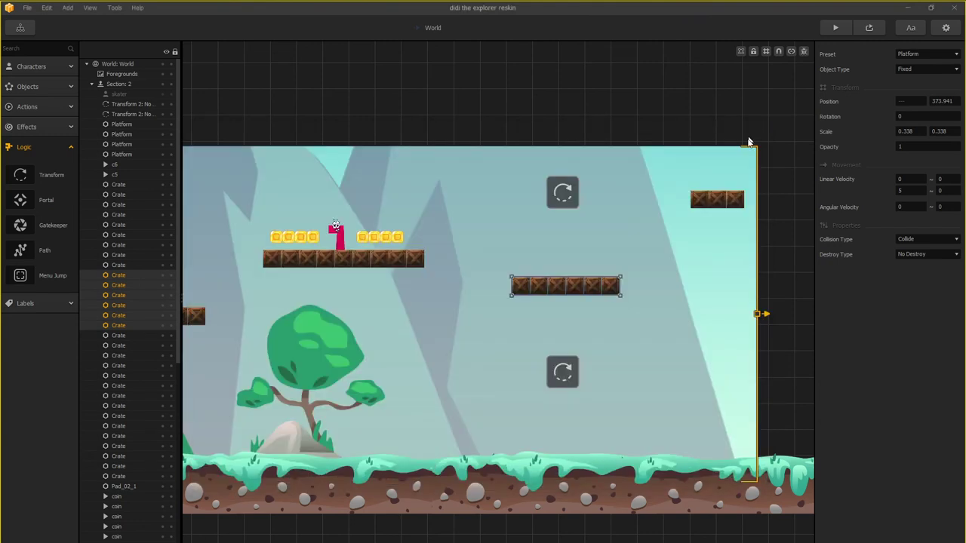
Step: Bring both Transforms closer to the crate platform, the upper one to about Y 507 and the lower one to about Y 250
left_click(567, 369)
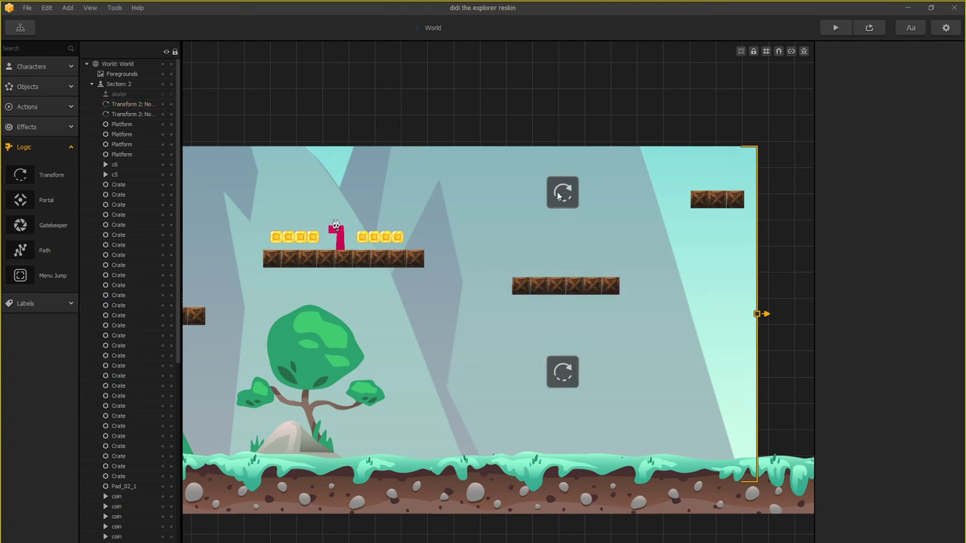
left_click(562, 192)
left_click_drag(562, 193, 562, 208)
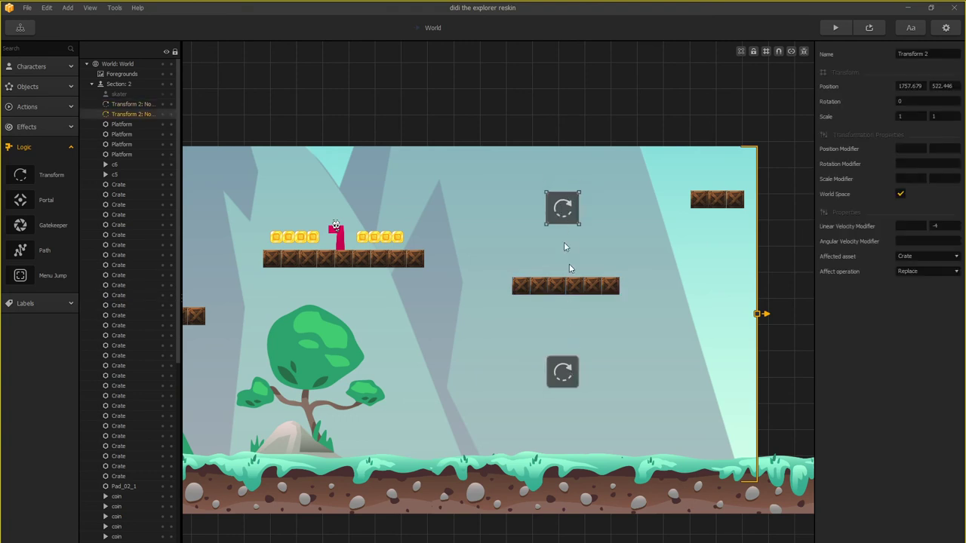
left_click(566, 372)
left_click_drag(568, 372, 571, 351)
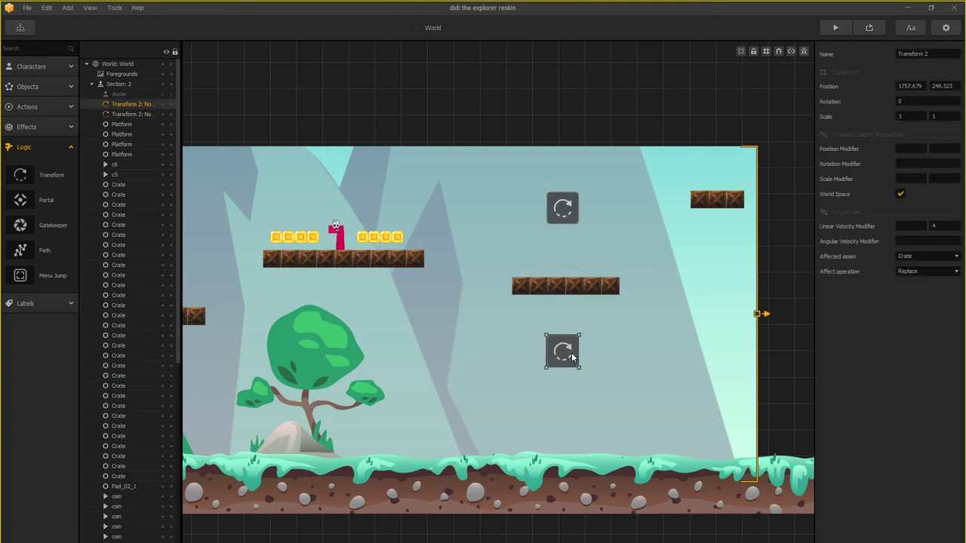
left_click(567, 211)
left_click_drag(567, 211, 567, 219)
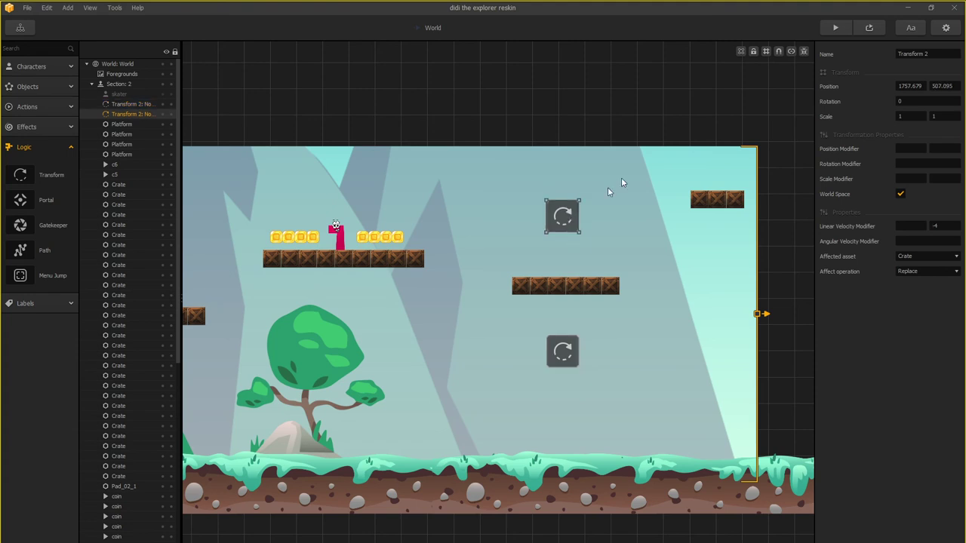
Step: Preview the level again with the repositioned Transforms, jumping the skater onto the moving crates and beyond, and close the preview
left_click(868, 28)
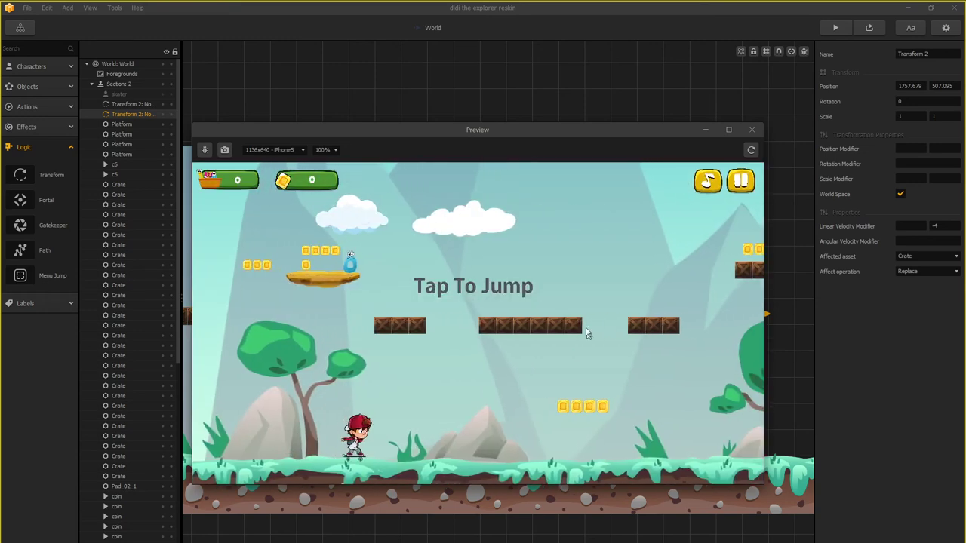
left_click(551, 371)
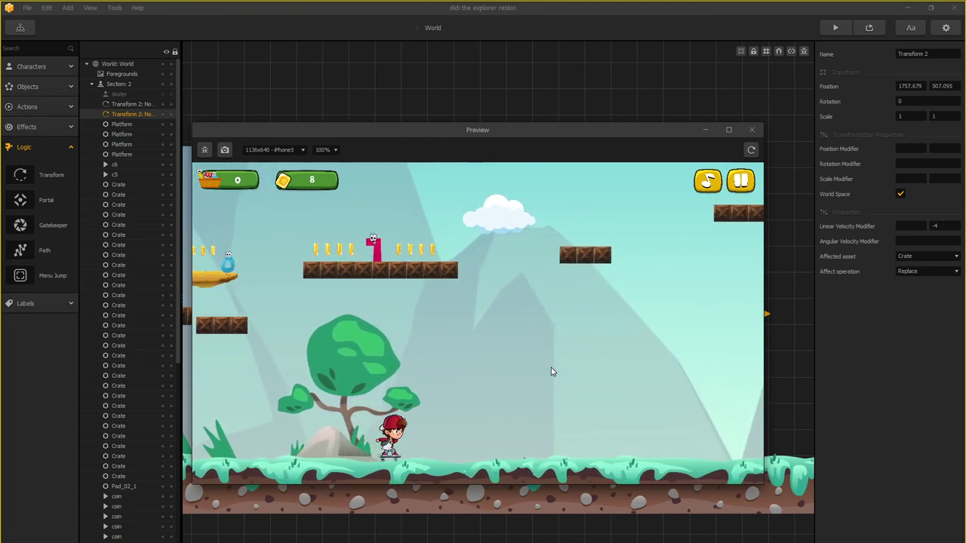
left_click(552, 371)
left_click(553, 371)
left_click(554, 372)
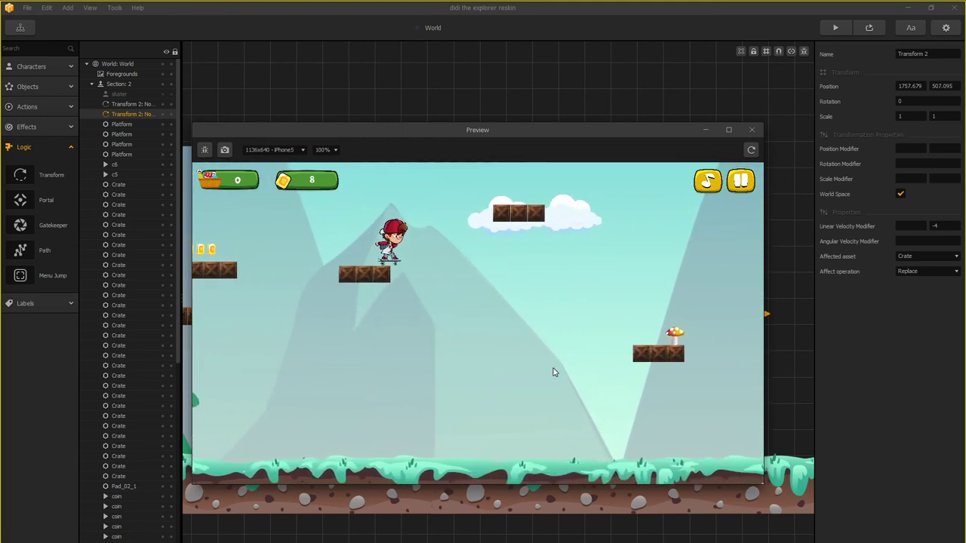
left_click(555, 374)
left_click(555, 373)
left_click(555, 373)
left_click(556, 373)
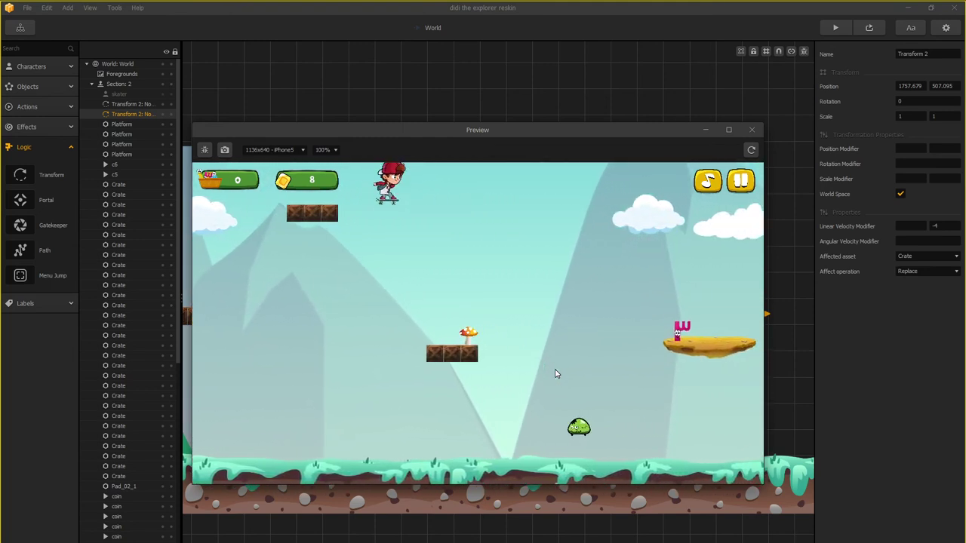
left_click(555, 373)
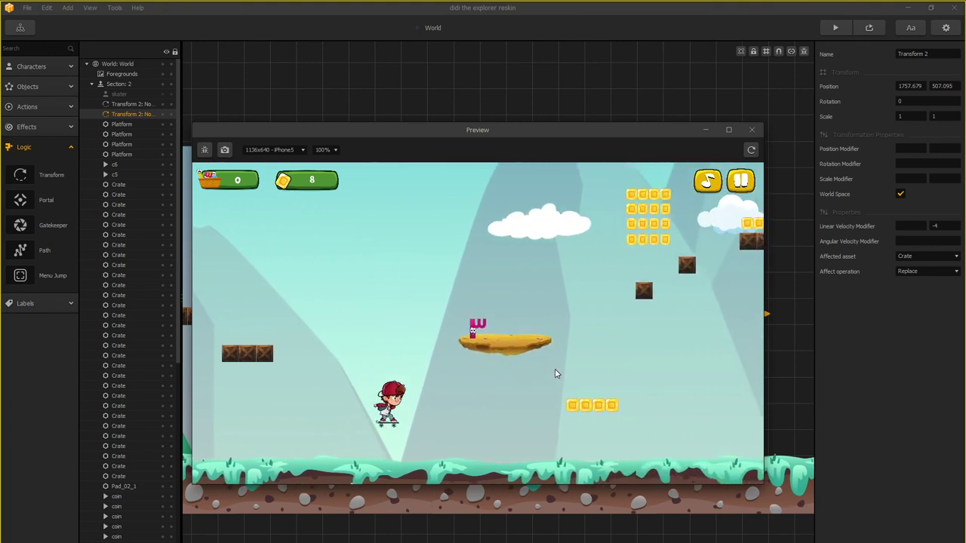
left_click(557, 373)
left_click(556, 371)
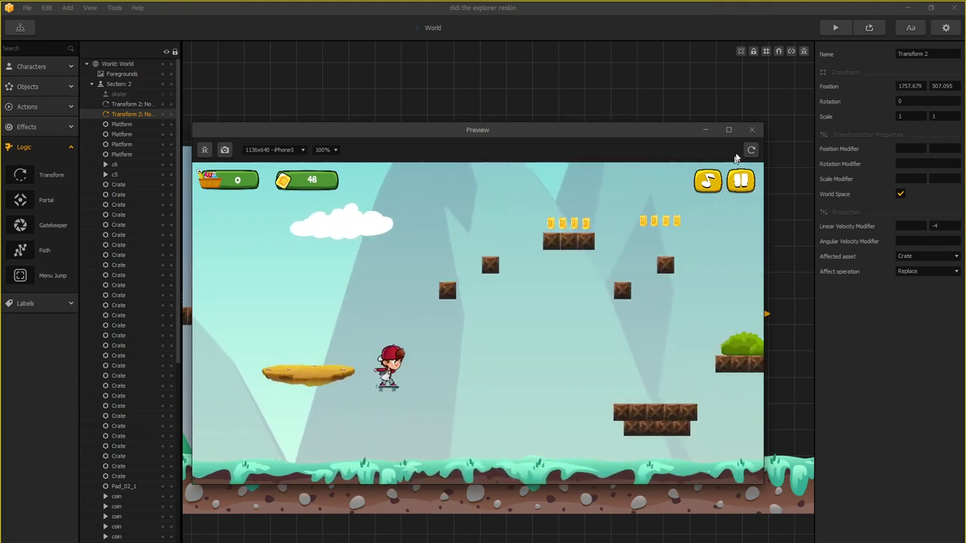
left_click(751, 132)
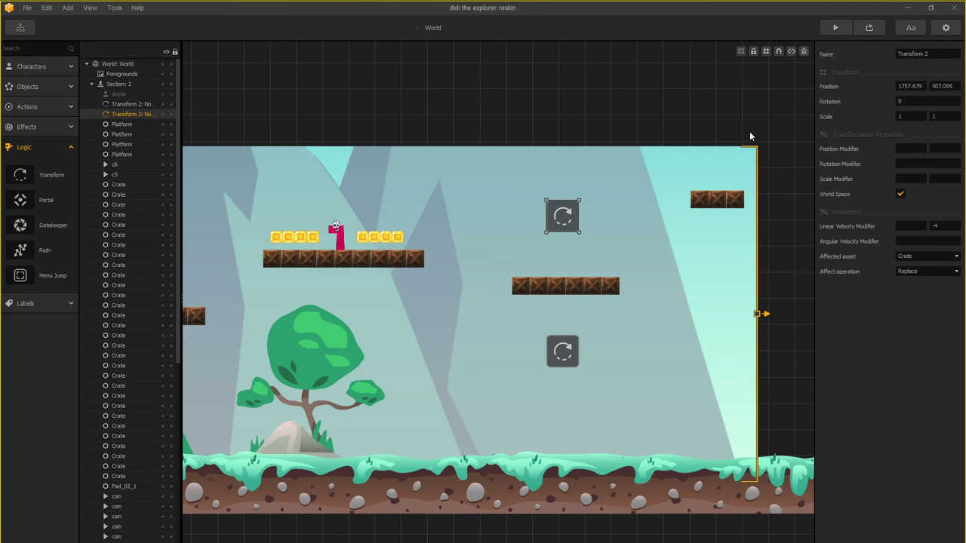